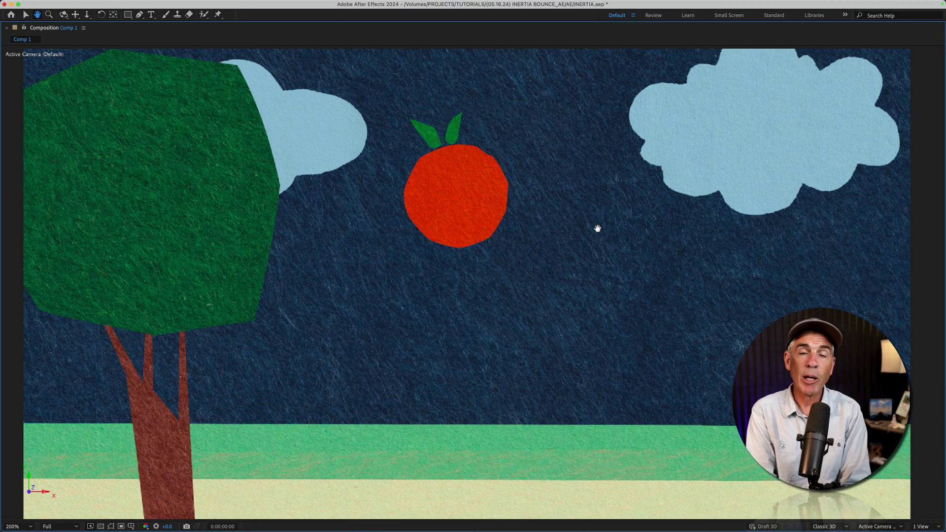
- Play back Comp 1 to watch the orange drop from the sky onto the grass
key("space")
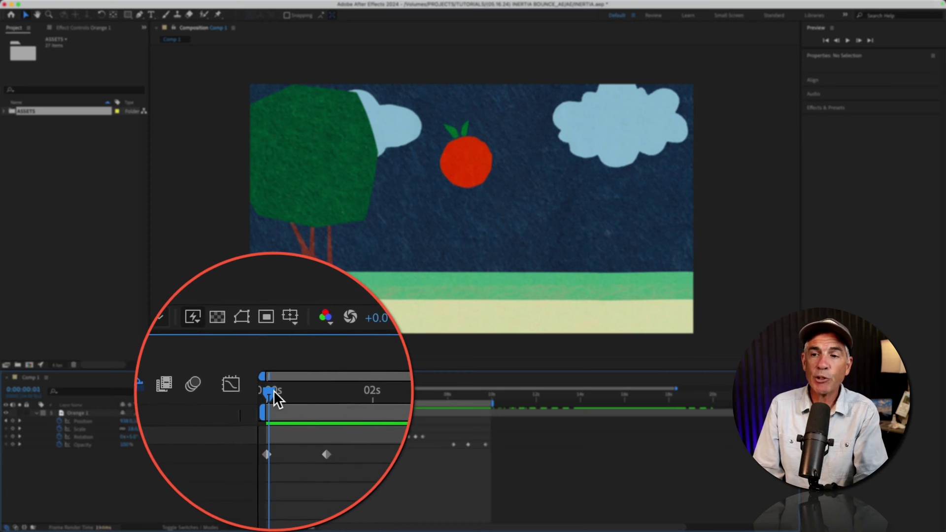
- Scrub the Comp 1 timeline through Orange 1's position, scale, rotation and opacity keyframes
left_click_drag(272, 394, 487, 391)
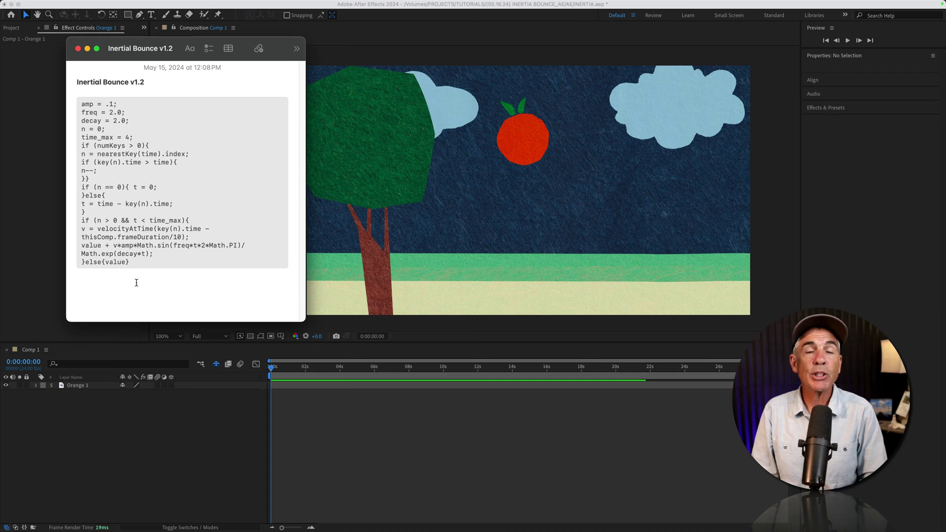
- Select and copy the entire Inertial Bounce v1.2 code from the note
left_click_drag(144, 260, 66, 103)
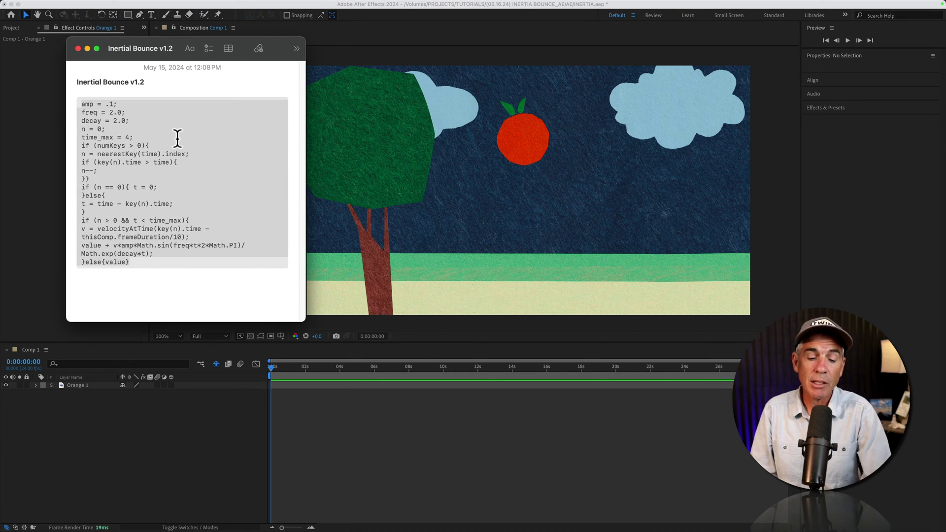
key("super")
key("super+c")
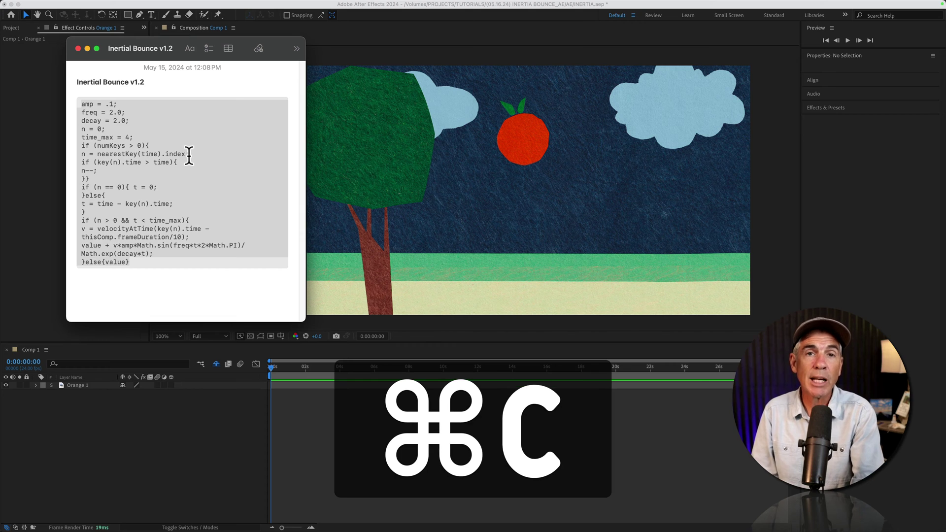
- Paste the Inertial Bounce code as Orange 1's Position expression and preview the landing bounce
left_click(84, 387)
left_click(84, 385)
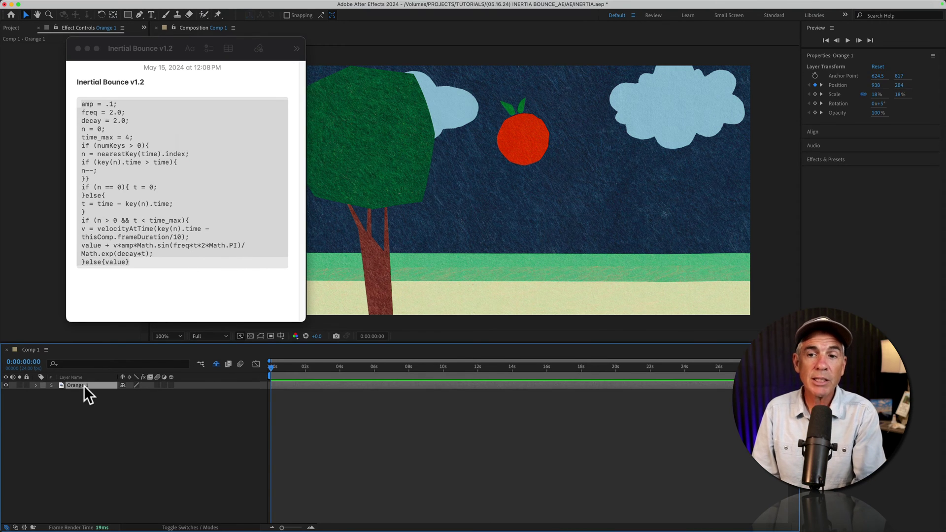
key("p")
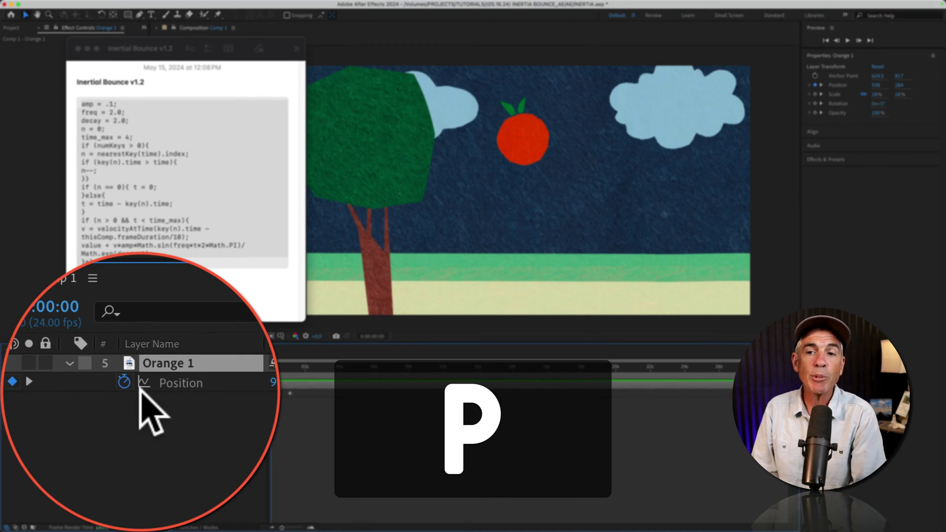
key("alt")
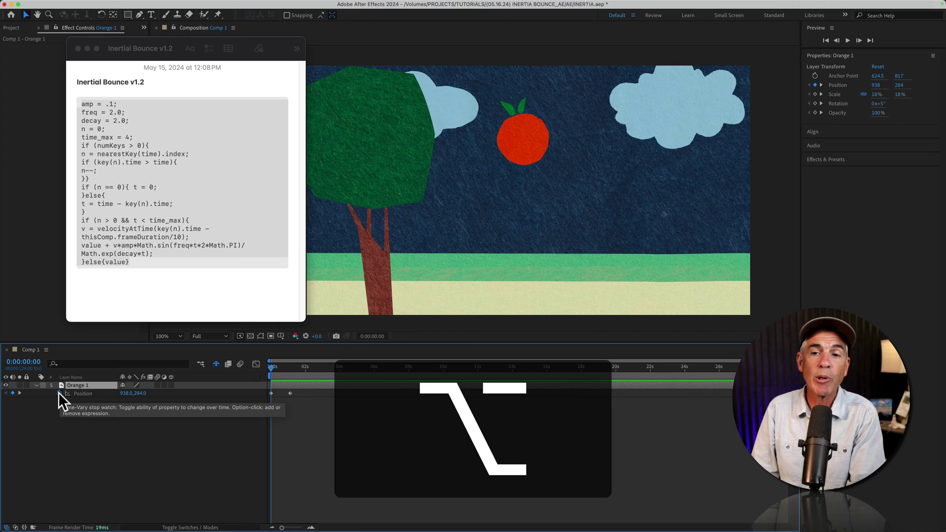
left_click(59, 393, "alt")
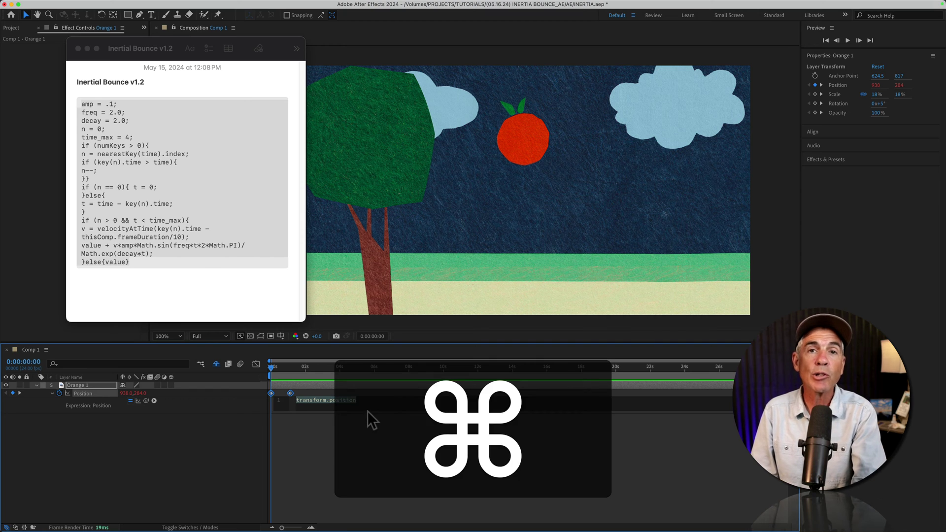
key("super+v")
key("space")
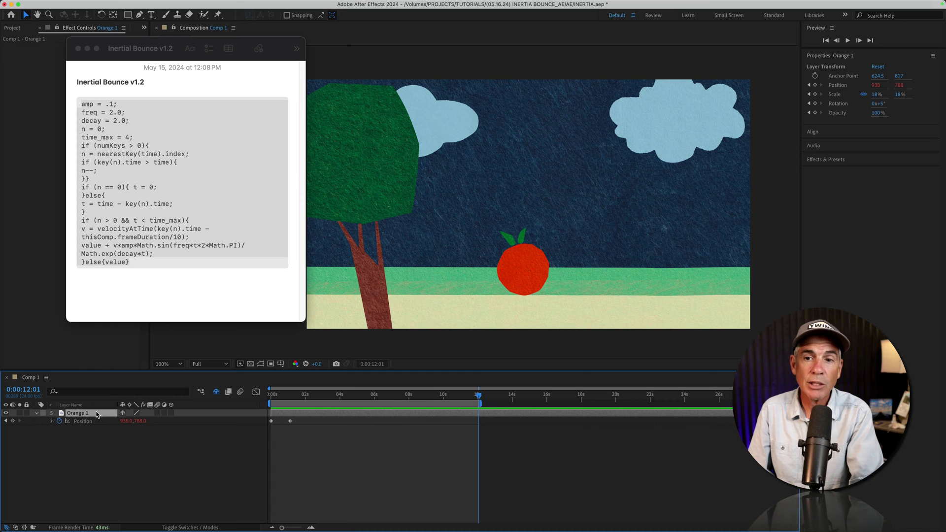
- Reveal Rotation, Scale and Opacity alongside Position and give Scale the bounce expression
key("shift")
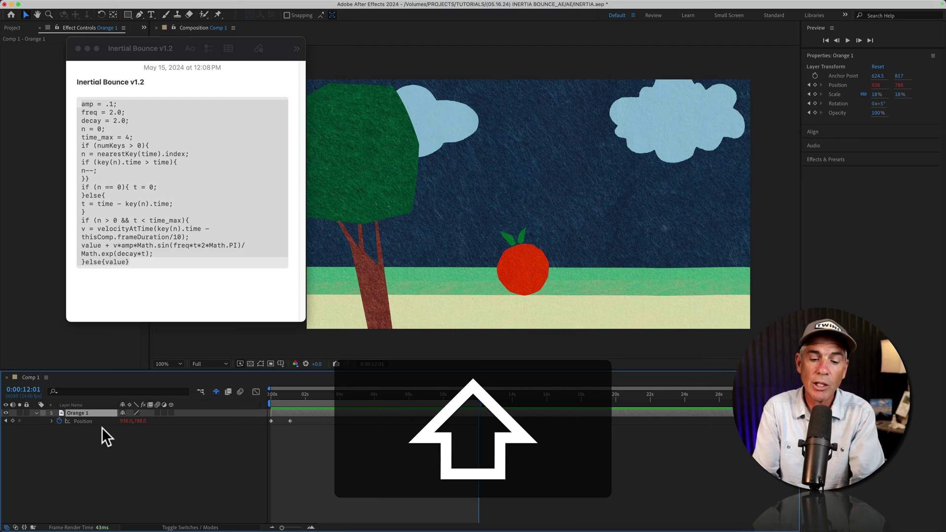
key("shift+r")
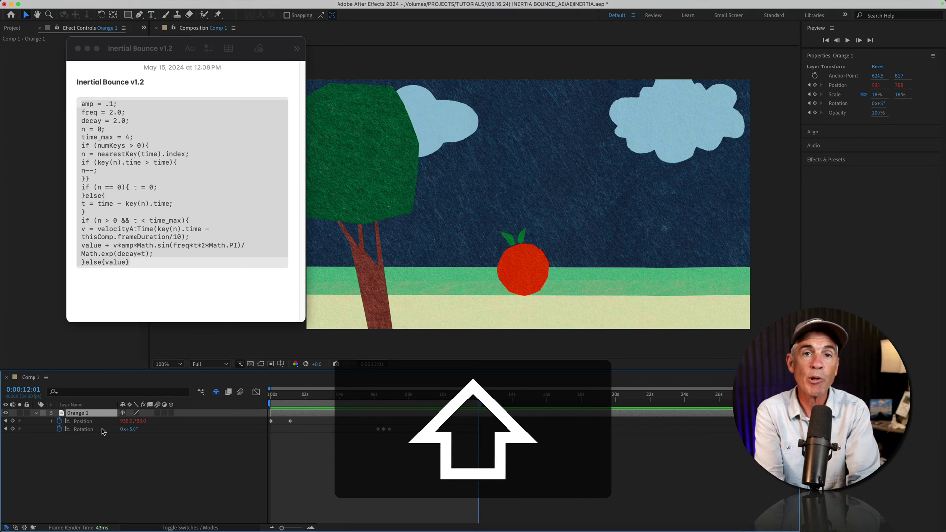
key("shift+s")
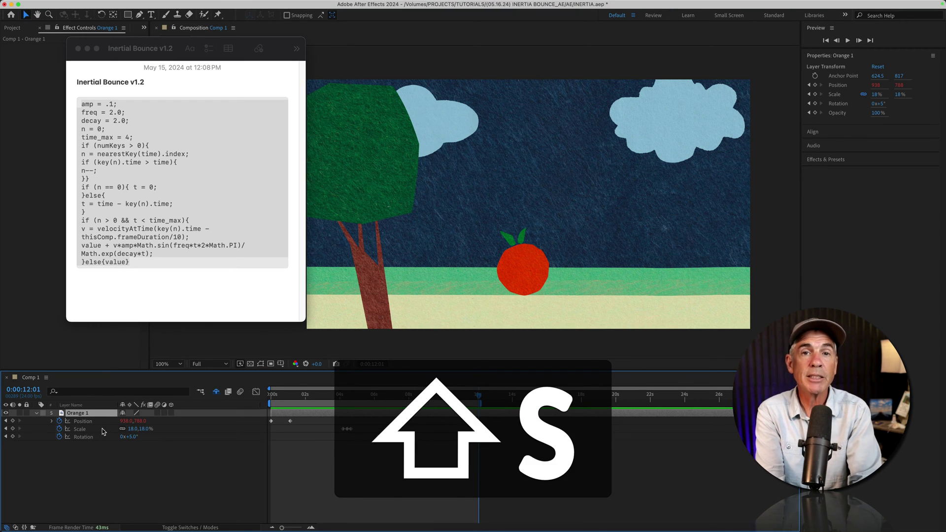
key("shift+t")
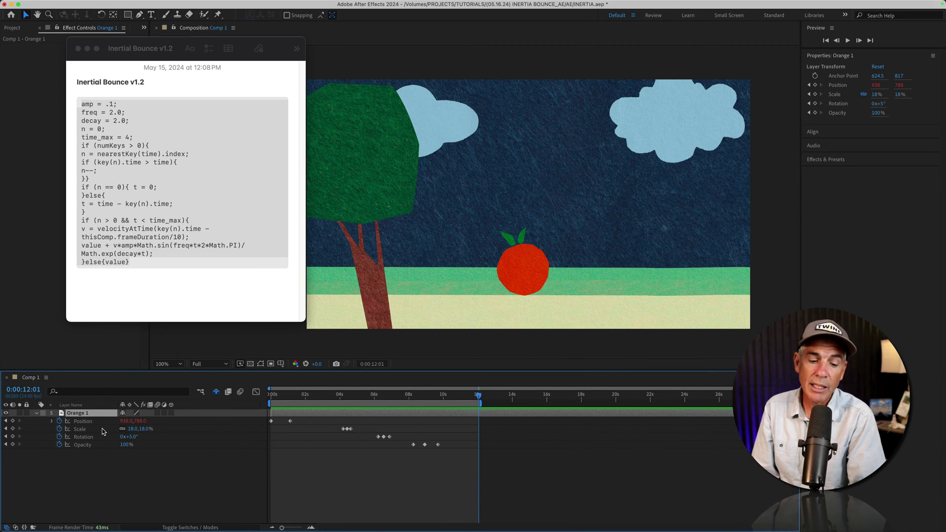
key("alt")
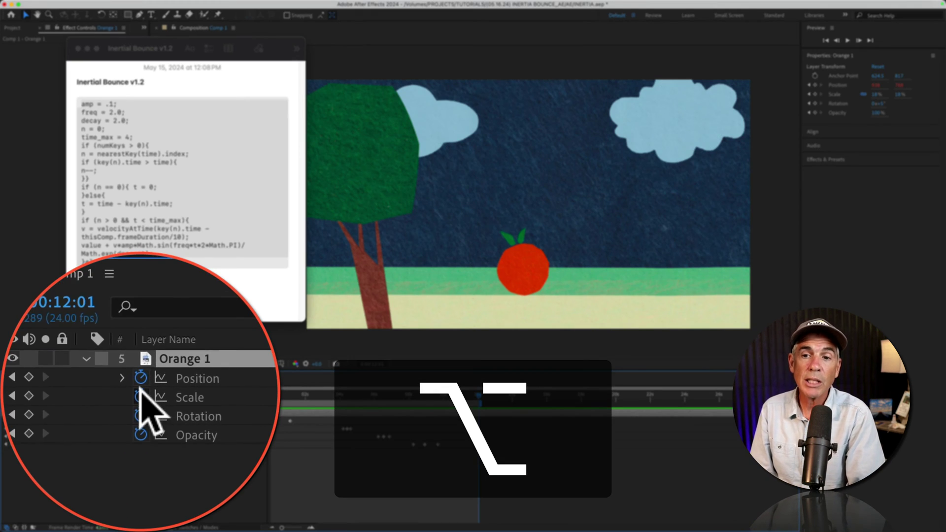
left_click(140, 391, "alt")
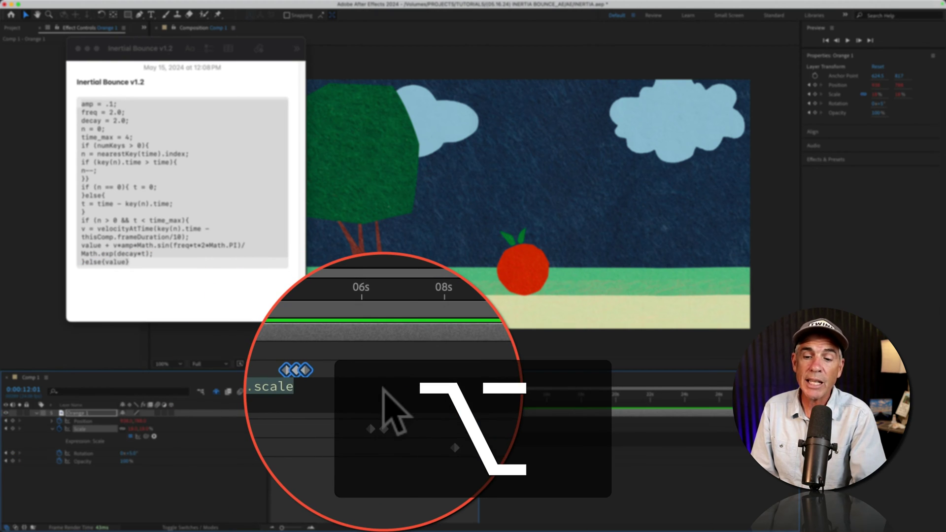
key("super+v")
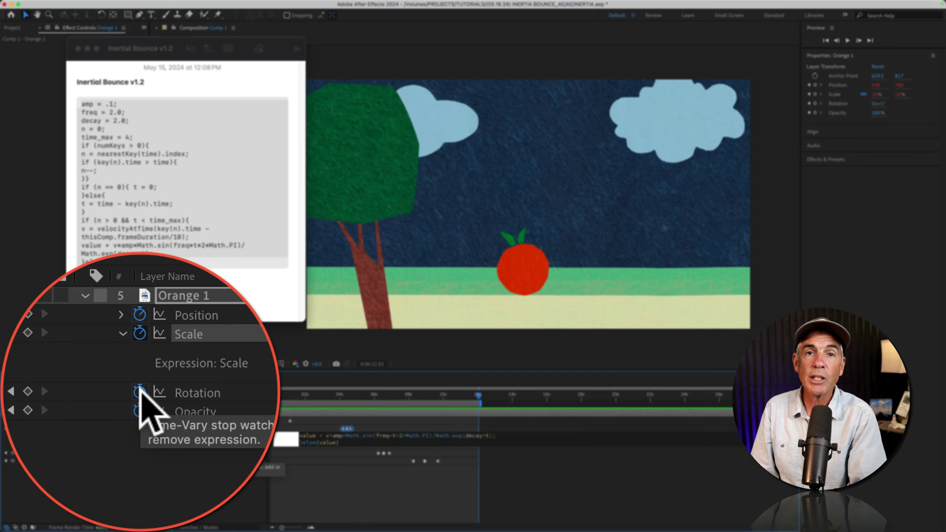
- Paste the Inertial Bounce code as the Rotation and Opacity expressions
key("alt")
left_click(140, 390, "alt")
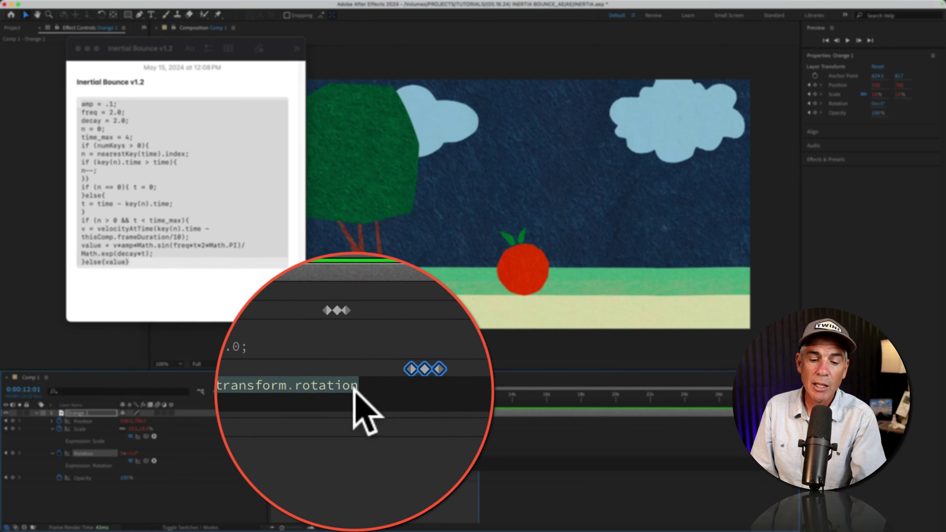
key("super+v")
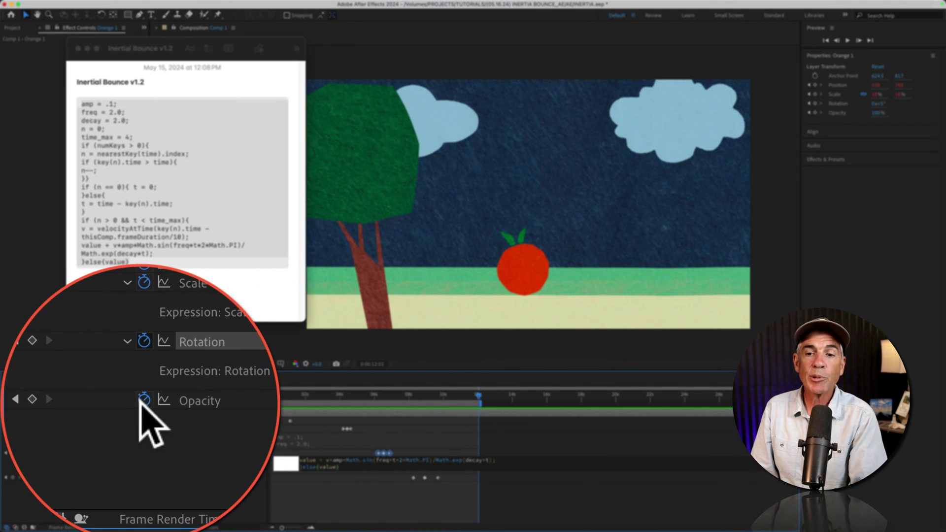
left_click(140, 391, "alt")
key("super+v")
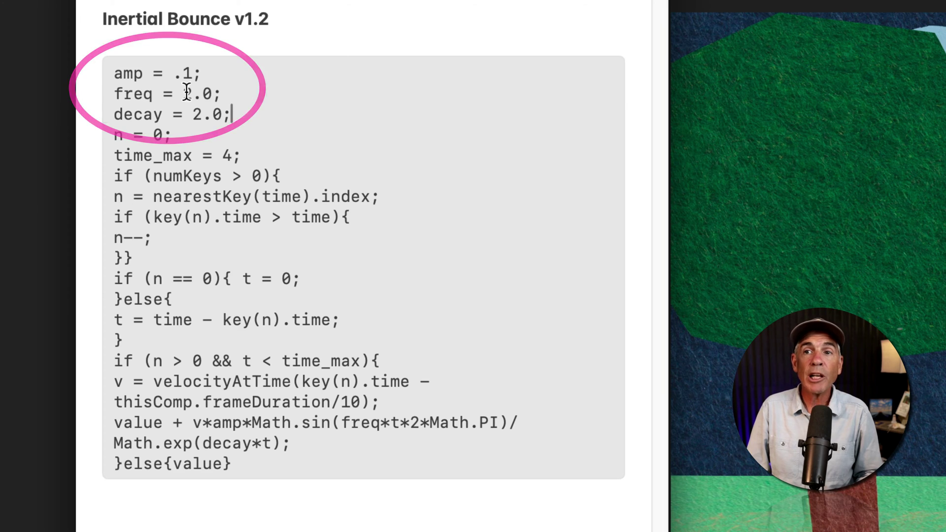
- Select the amp, freq and decay lines at the top of the bounce code
left_click_drag(232, 114, 107, 72)
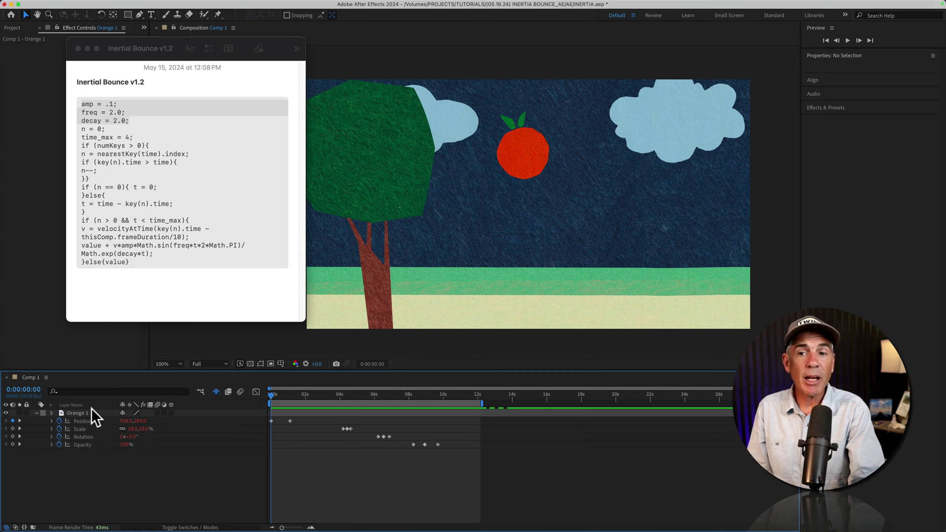
- Change amp from .1 to 1 in Orange 1's Position expression and preview the stronger bounce
left_click(91, 414)
key("e")
key("e")
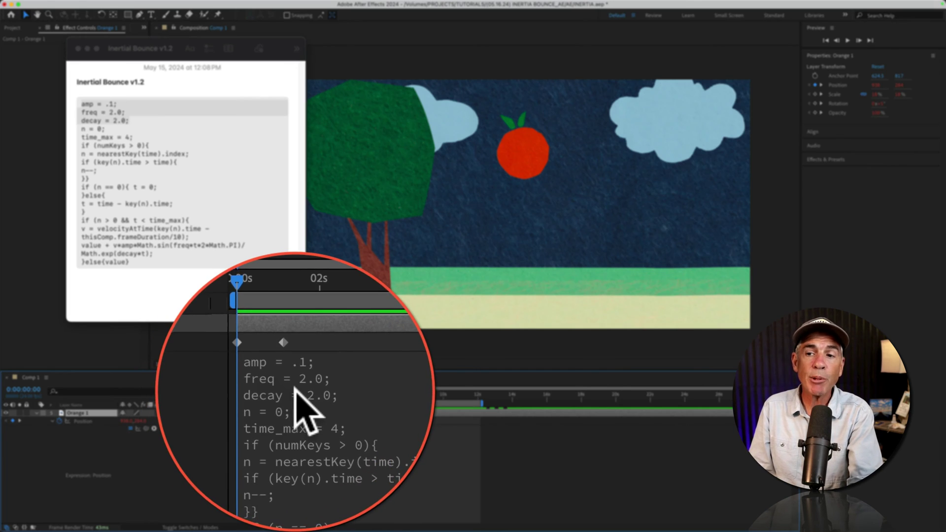
left_click(304, 434)
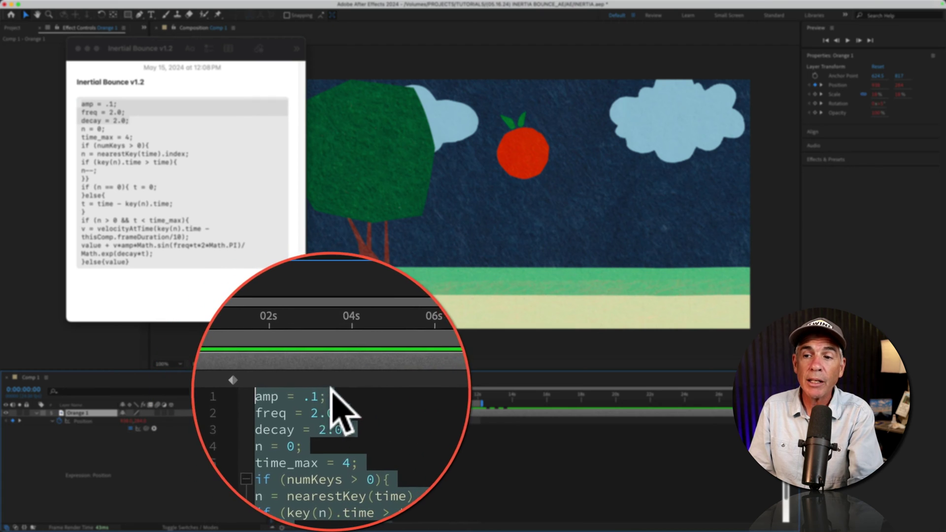
left_click(325, 388)
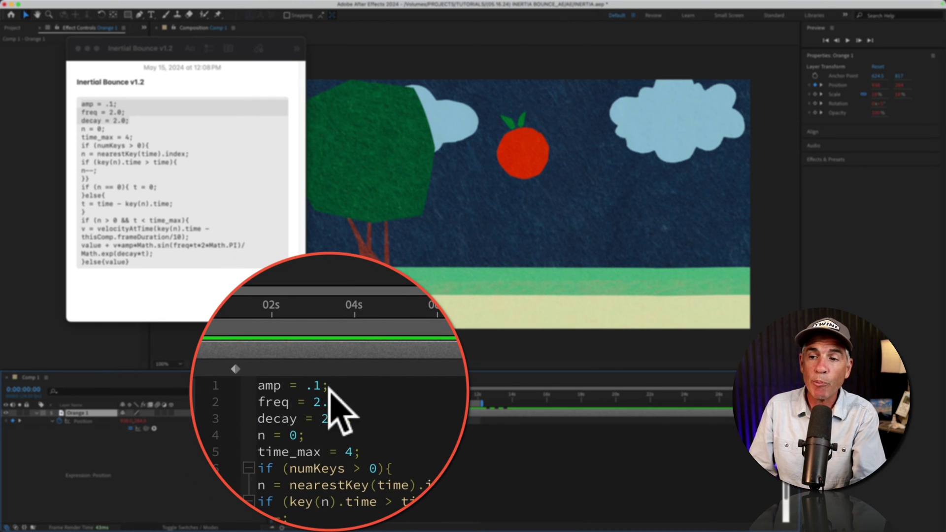
key("BackSpace")
key("BackSpace")
type("1")
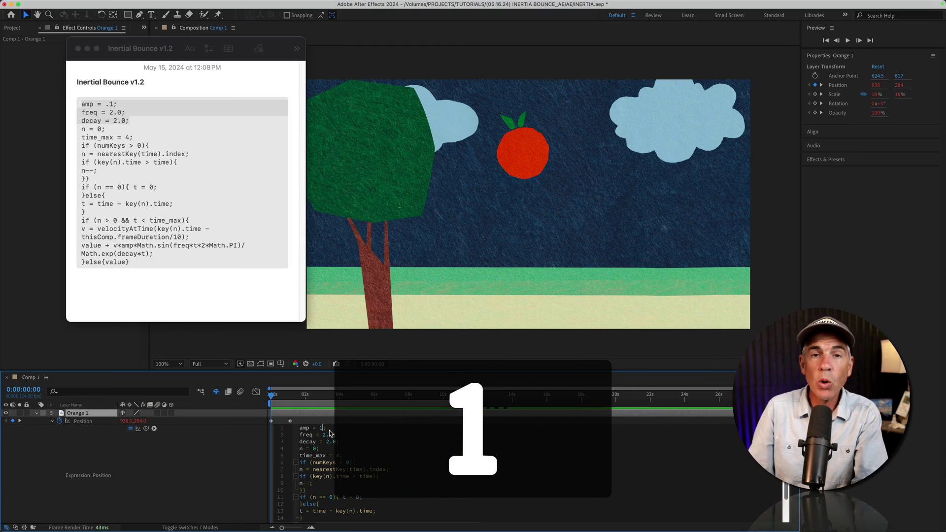
left_click(221, 470)
key("space")
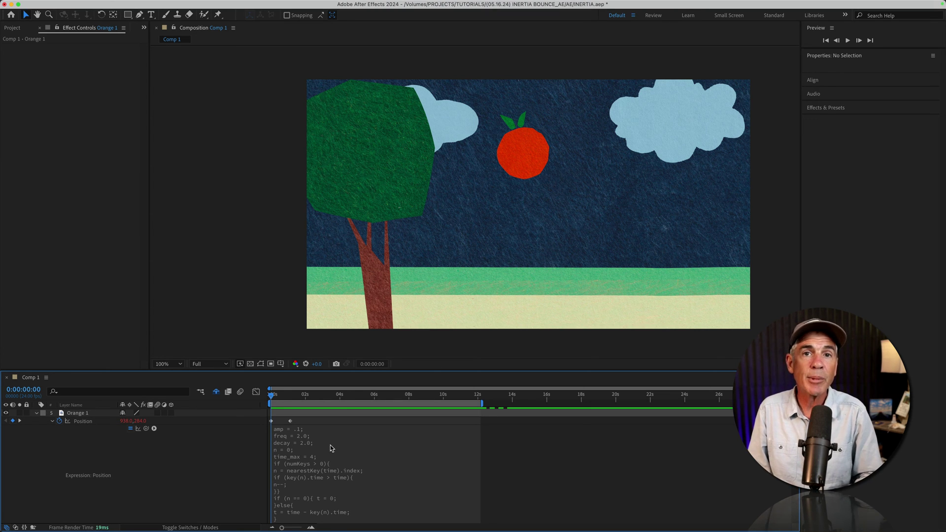
- Apply Effect > Expression Controls > Slider Control to the Orange 1 layer
left_click(78, 416)
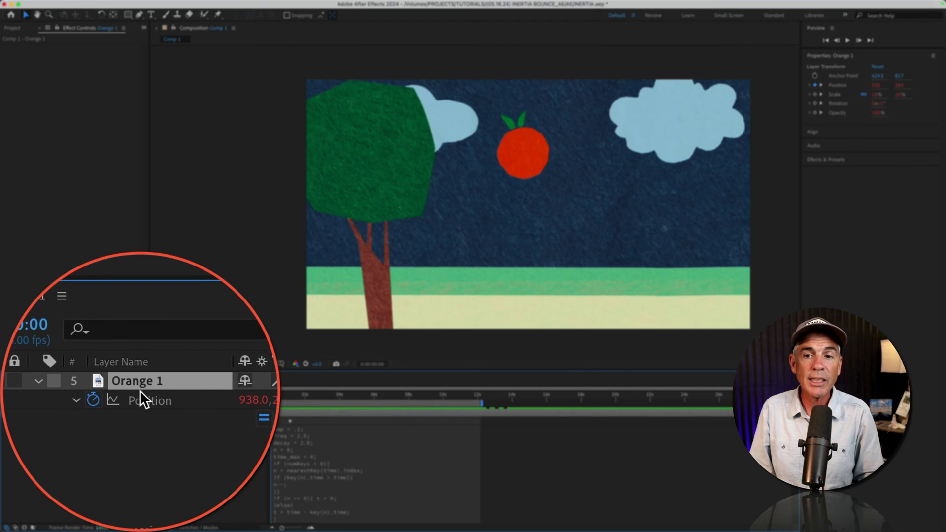
left_click(192, 5)
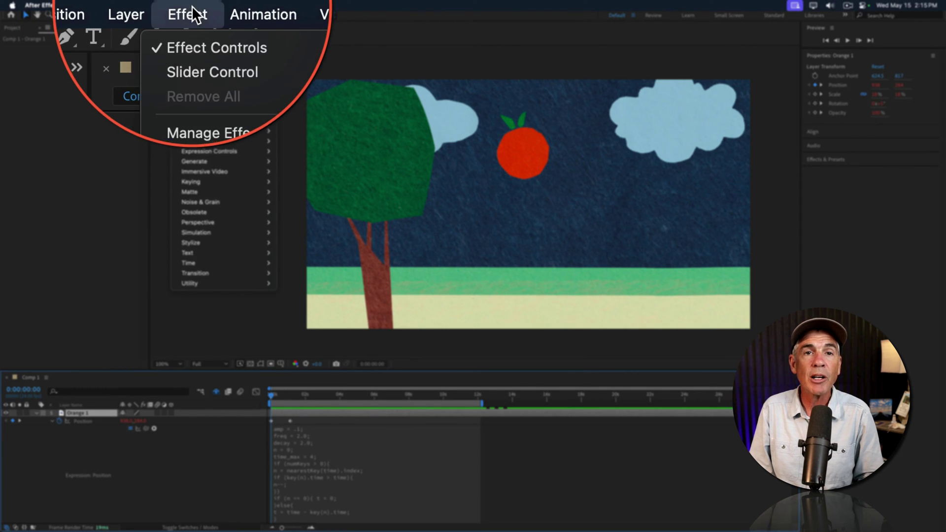
mouse_move(207, 151)
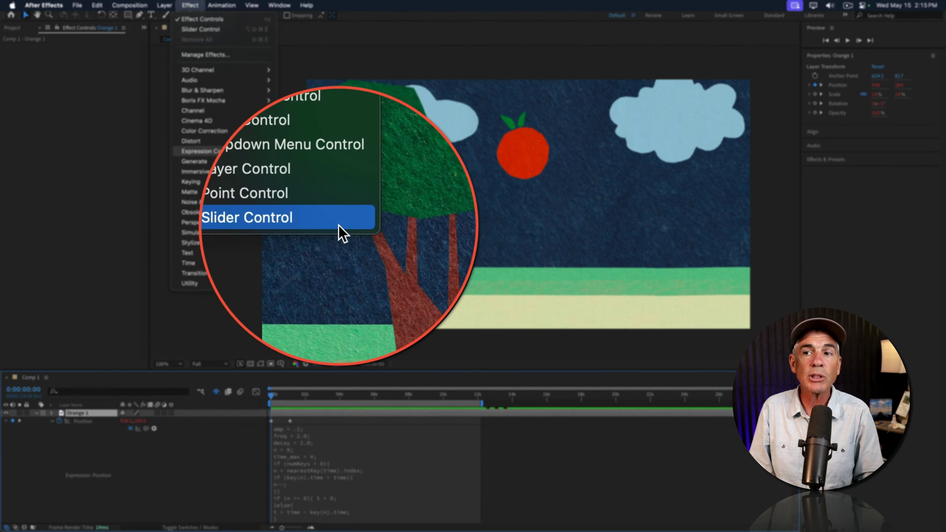
left_click(339, 220)
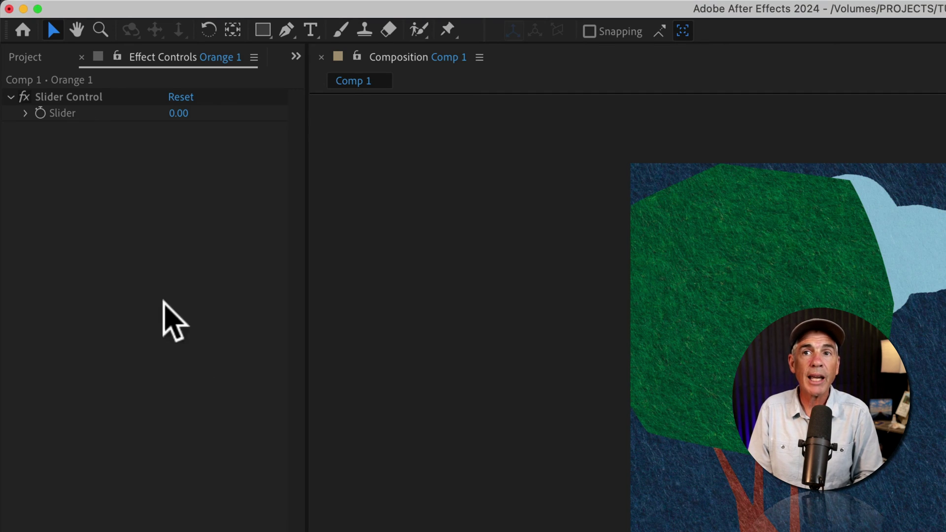
- Duplicate the Slider Control so Orange 1 also has Slider Control 2 and 3
right_click(79, 98)
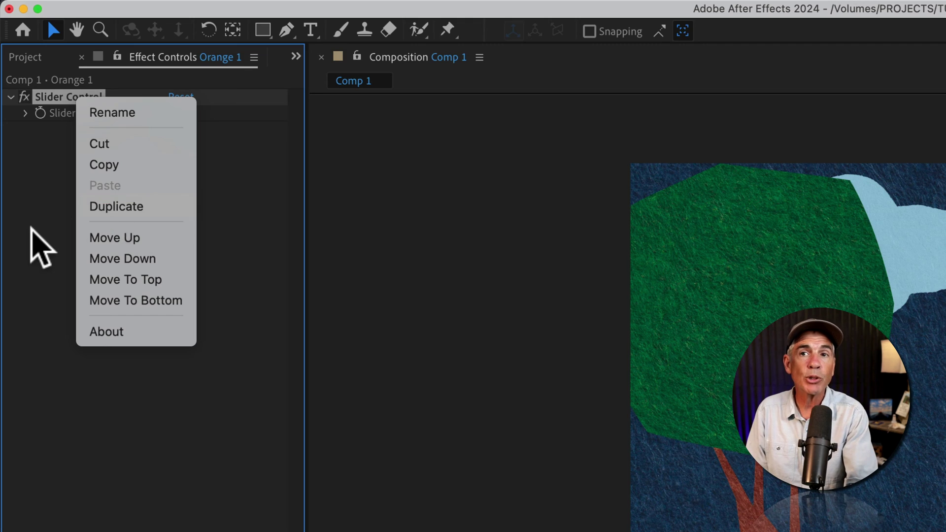
left_click(37, 243)
key("super+d")
key("super+d")
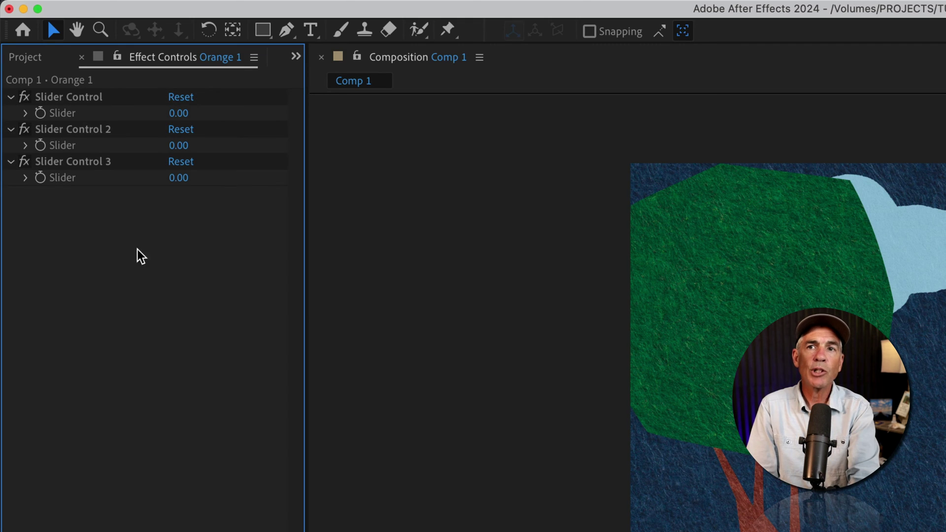
left_click(80, 99)
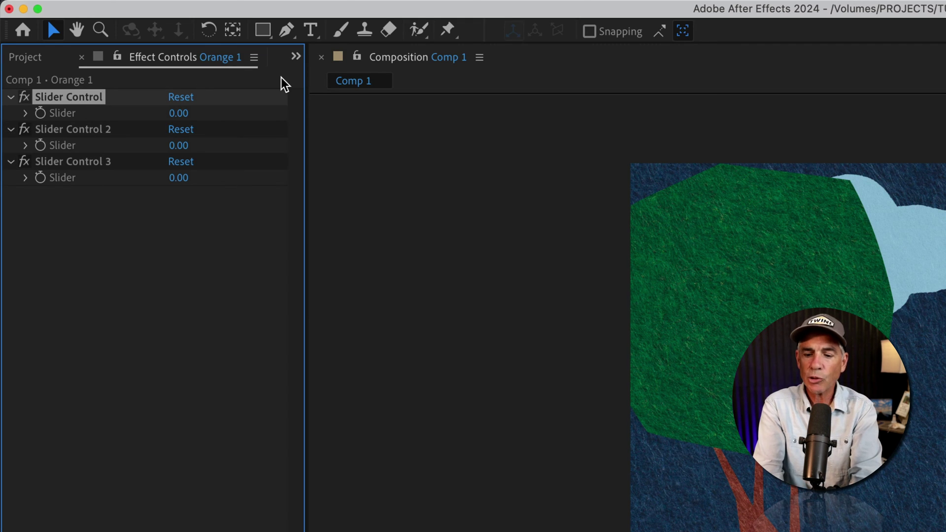
- Rename the three sliders Position-Amp, Position-Freq and Position-Decay
key("Return")
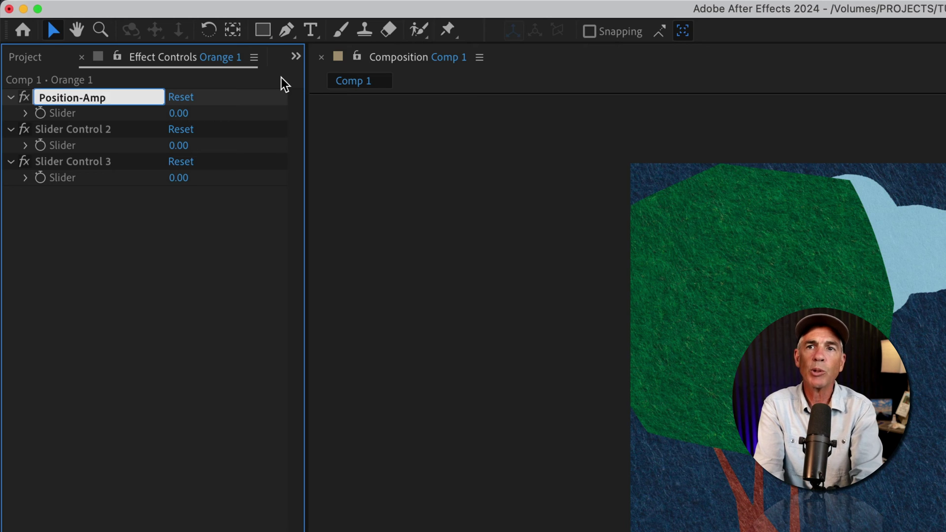
key("Return")
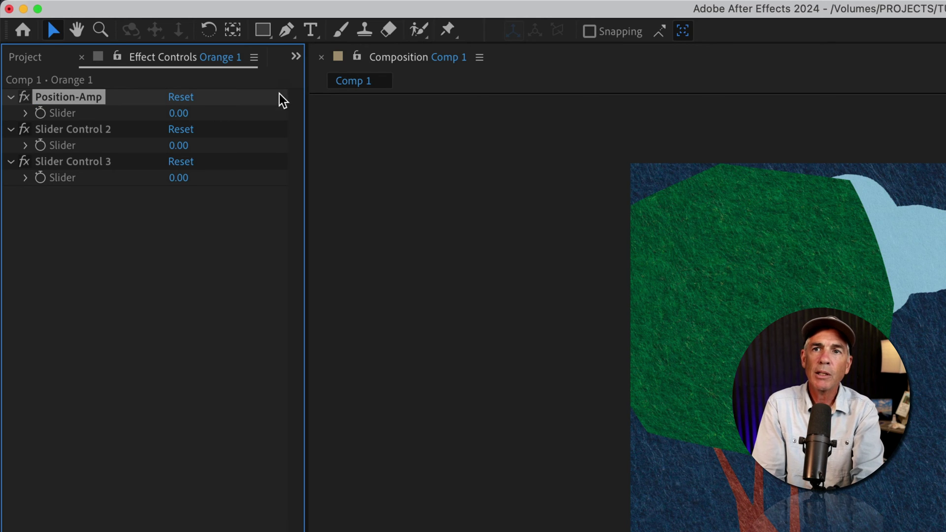
left_click(105, 128)
key("Return")
type("Position-Amp")
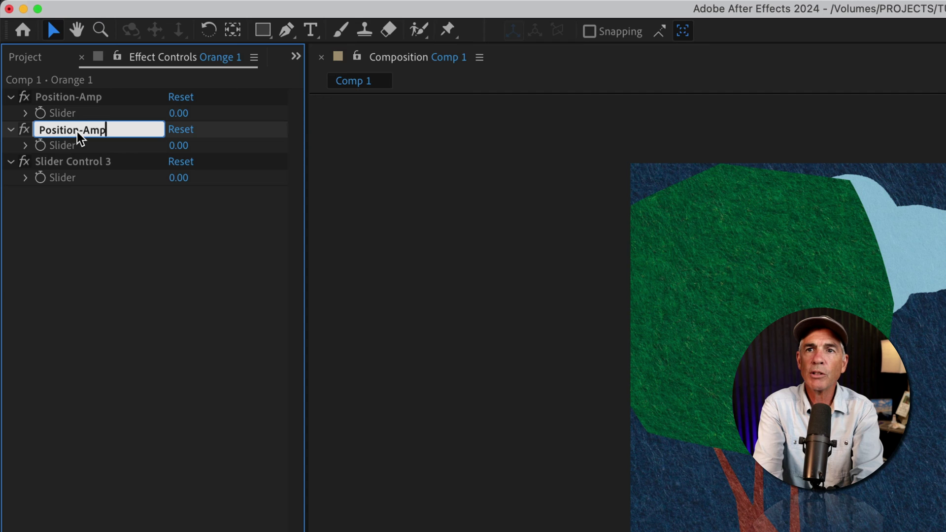
key("BackSpace")
key("BackSpace")
key("BackSpace")
type("Freq")
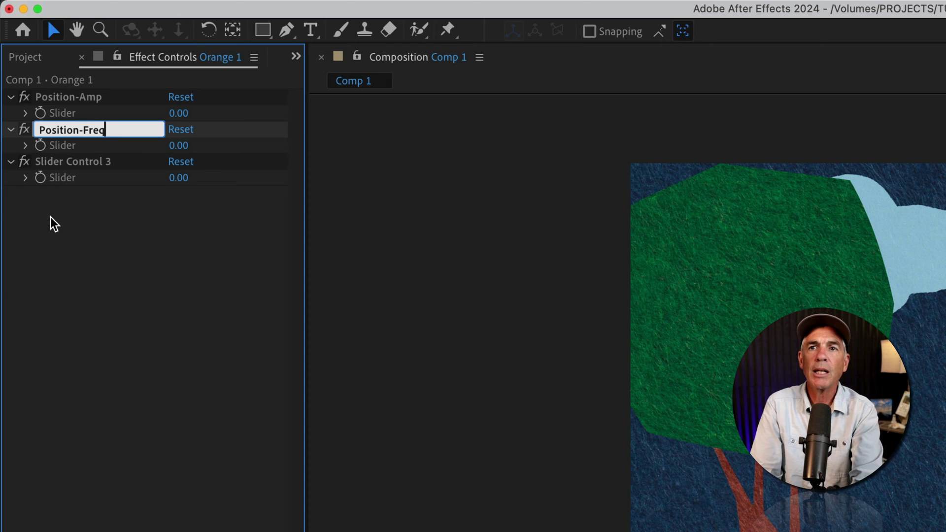
left_click(52, 163)
key("Return")
type("Position-Amp")
key("BackSpace")
key("BackSpace")
key("BackSpace")
type("Decay")
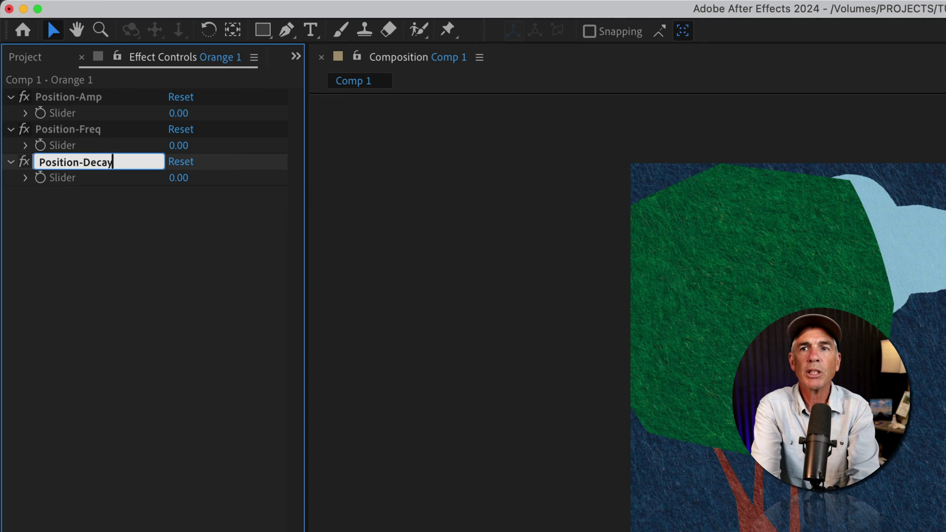
key("Return")
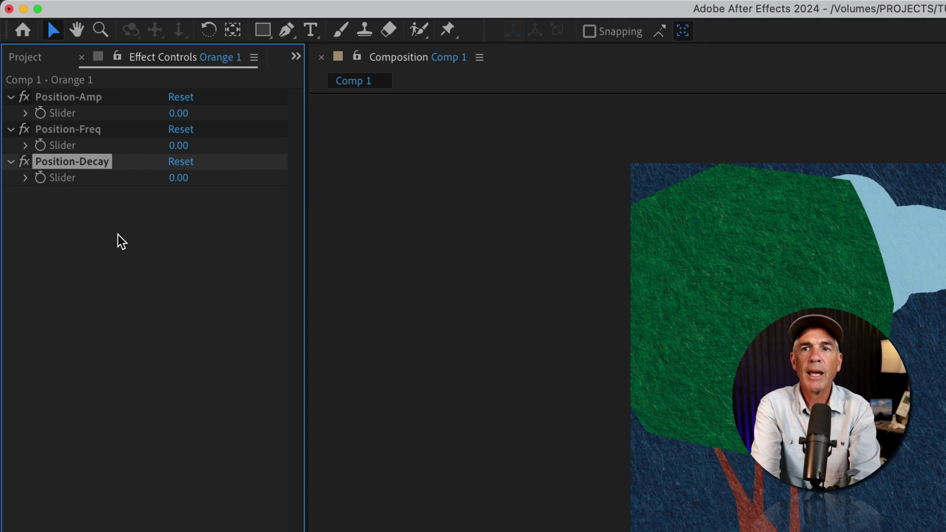
- Duplicate the Position sliders and rename copies Rotation-Amp, Rotation-Freq, Rotation-Decay and Opacity-Amp
key("super+a")
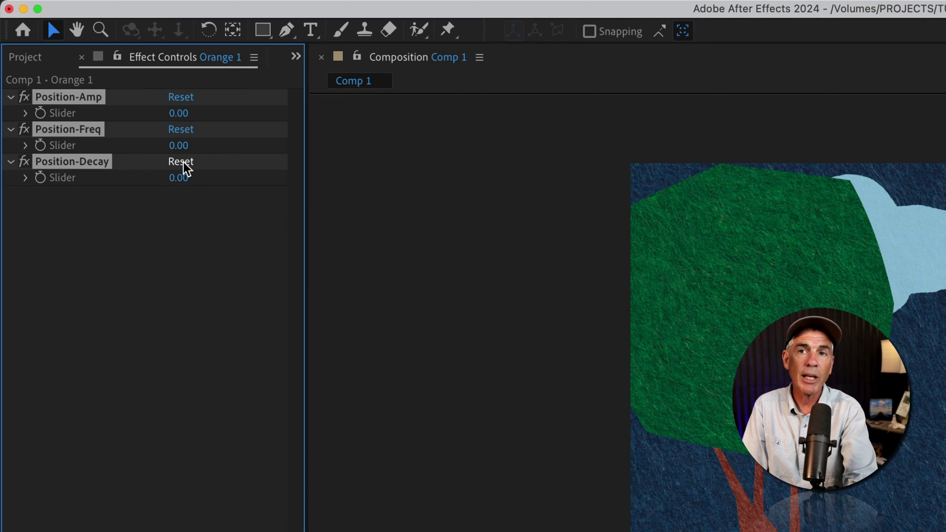
key("ctrl+d")
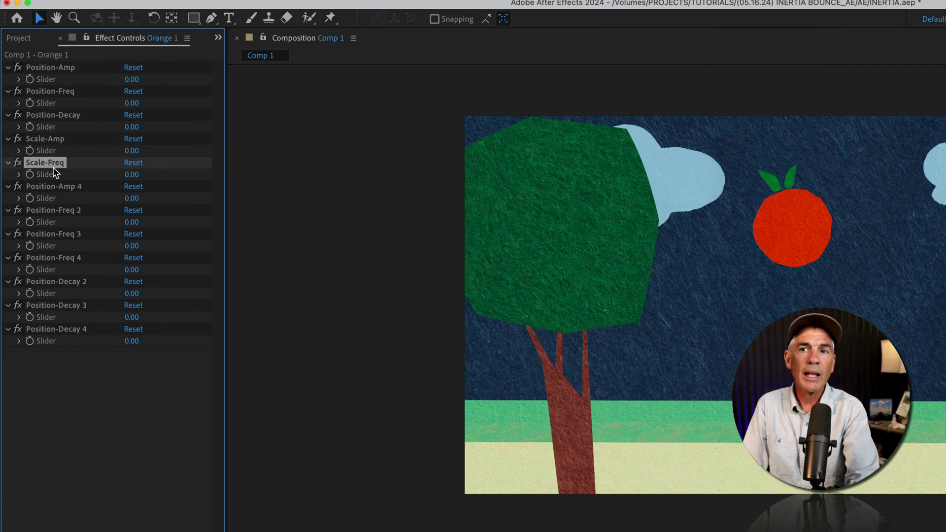
key("Return")
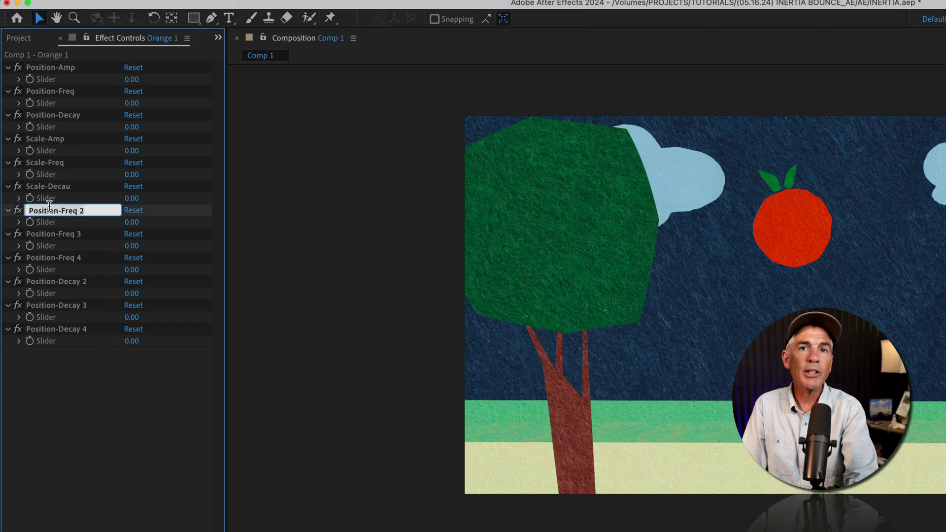
type("Rotation-Amp")
key("Return")
type("Rotation-FreqRotation-DecayOpacity-Amp")
key("Return")
- Show Orange 1's Position expression and link its amp value .1 to the Position-Amp slider
type("Opacity-FreqOpaciy-")
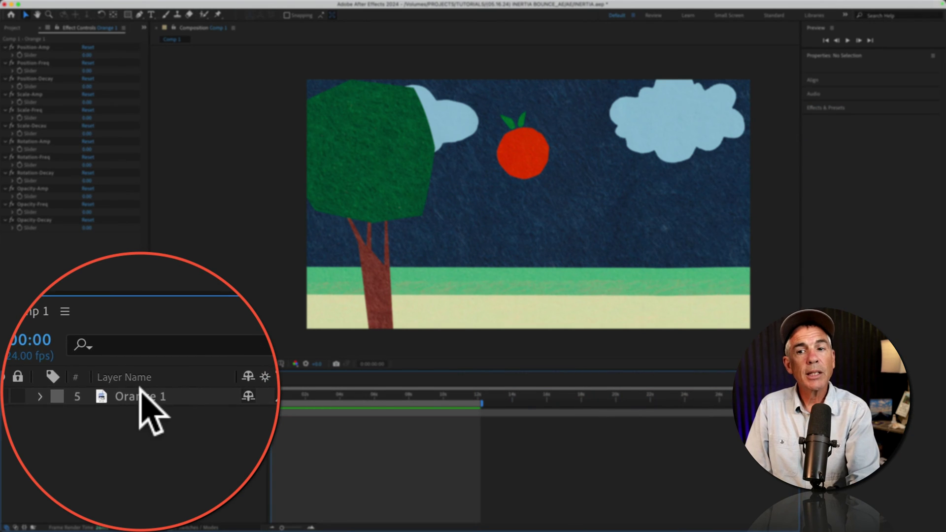
left_click(83, 411)
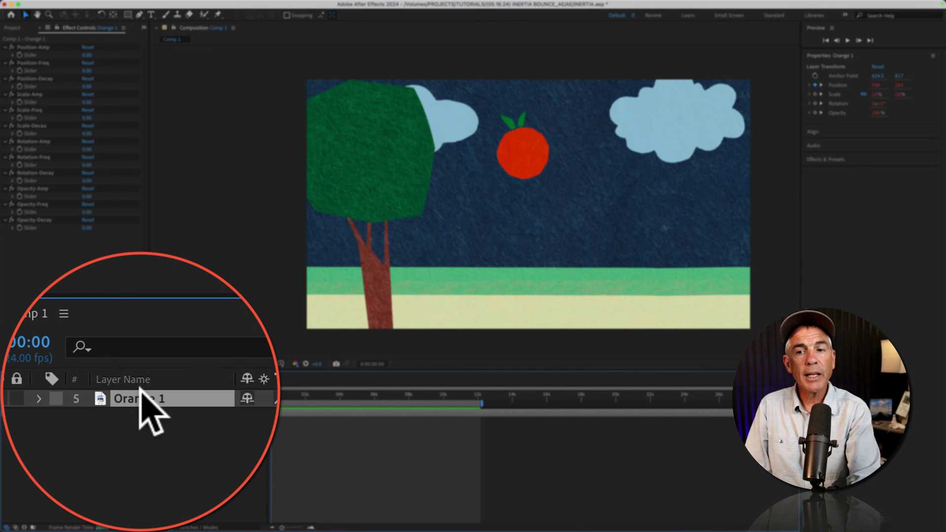
key("p")
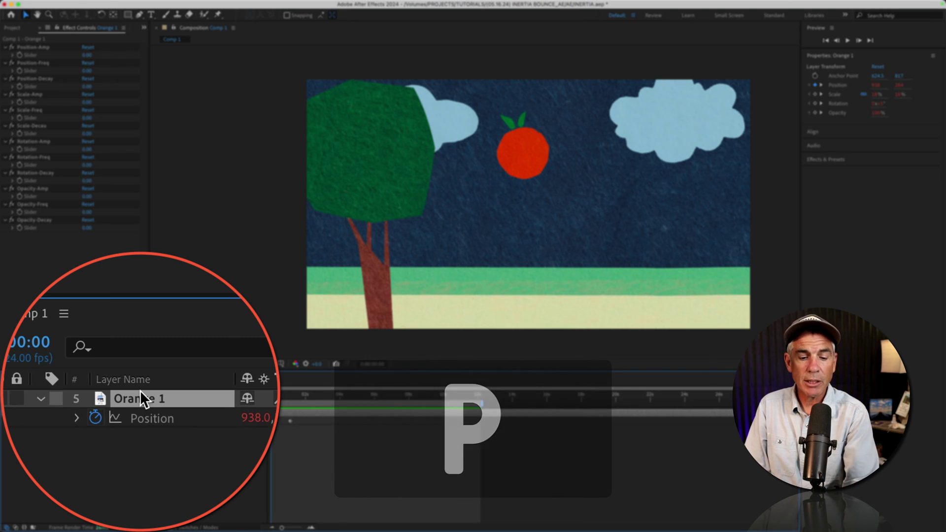
key("e")
key("e")
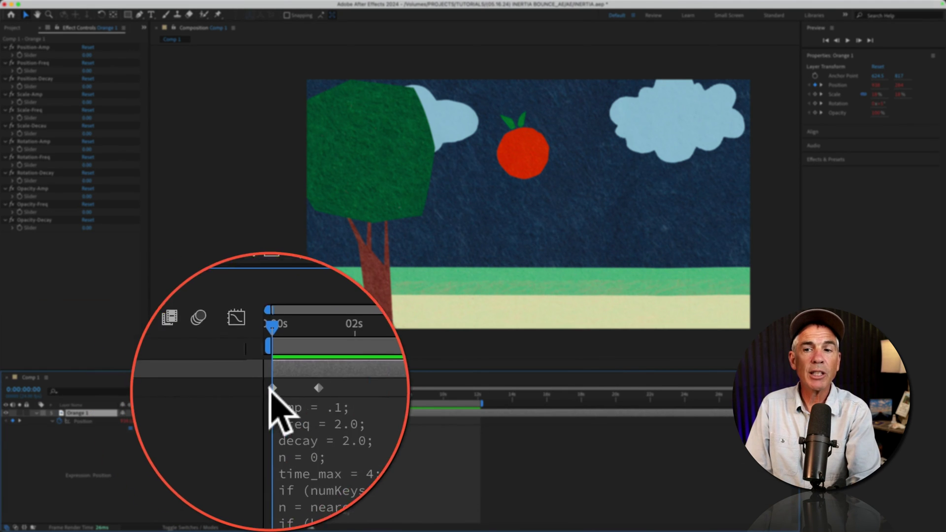
left_click(280, 433)
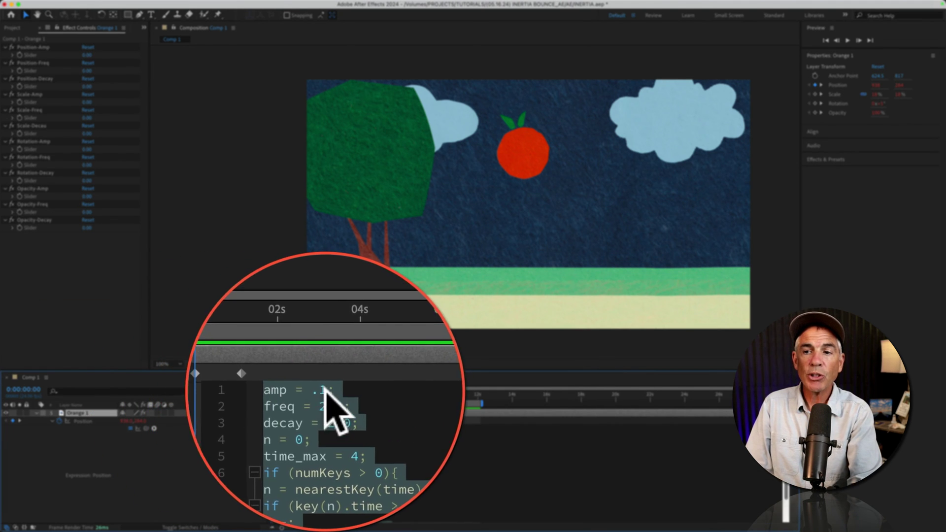
left_click(321, 393)
double_click(321, 392)
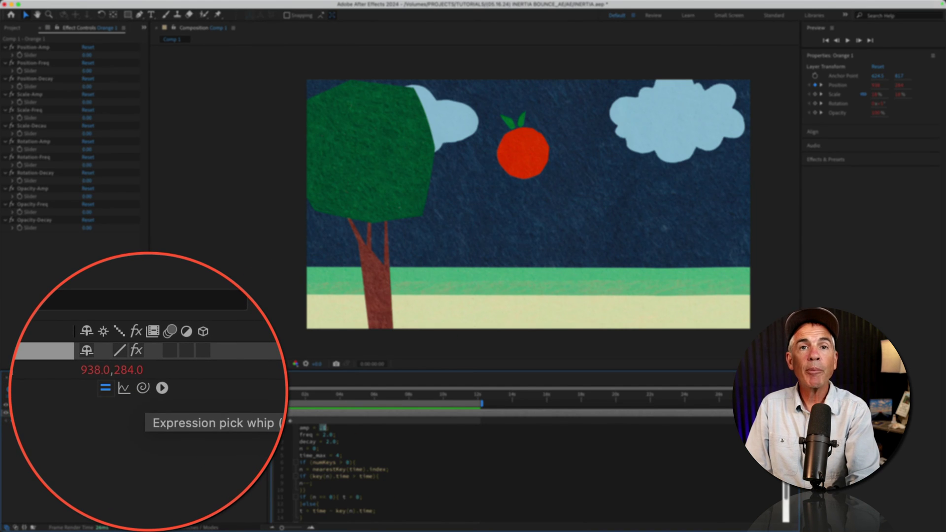
left_click_drag(146, 428, 44, 55)
left_click_drag(104, 129, 104, 130)
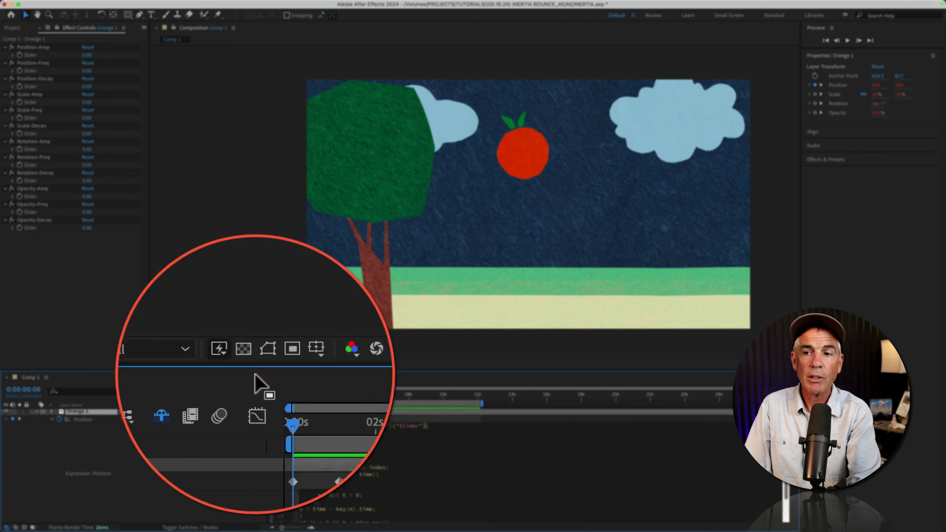
- Link the freq and decay values (2.0) to the Position-Freq and Position-Decay sliders
left_click(324, 433)
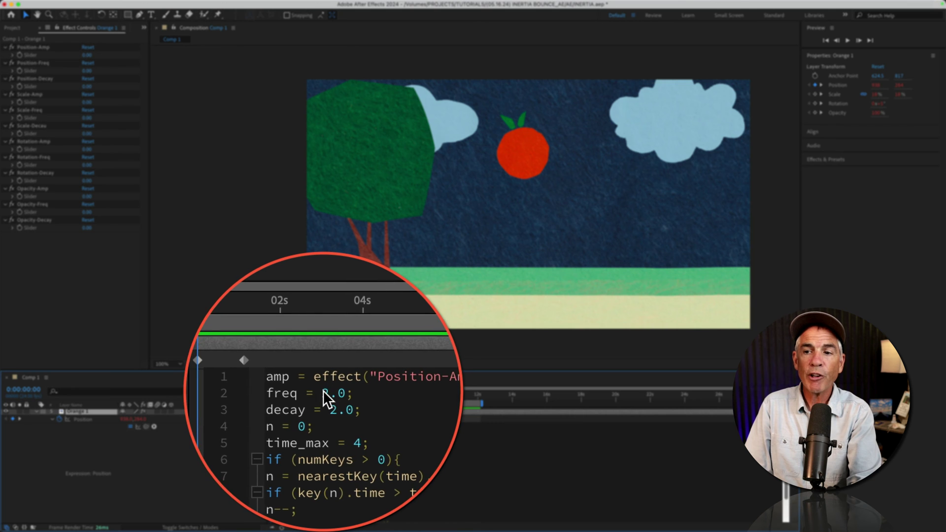
left_click_drag(320, 391, 331, 390)
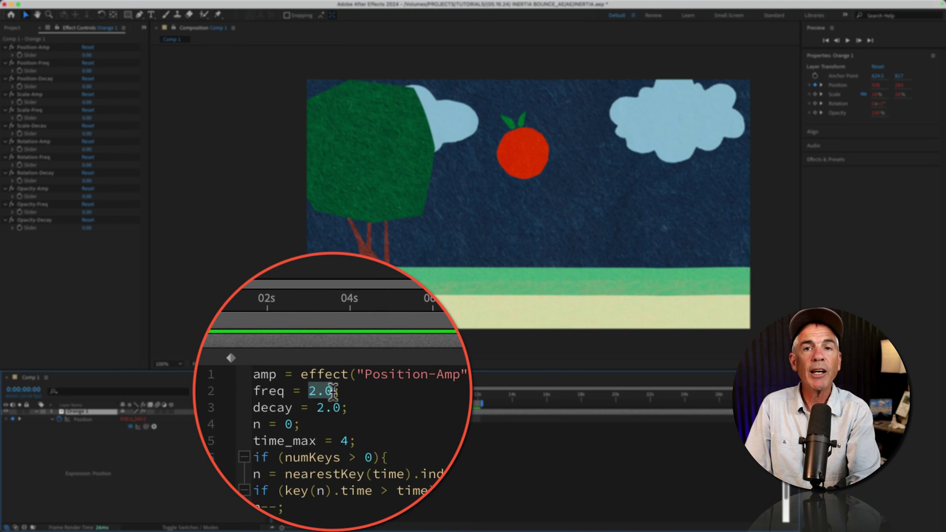
left_click_drag(144, 390, 103, 139)
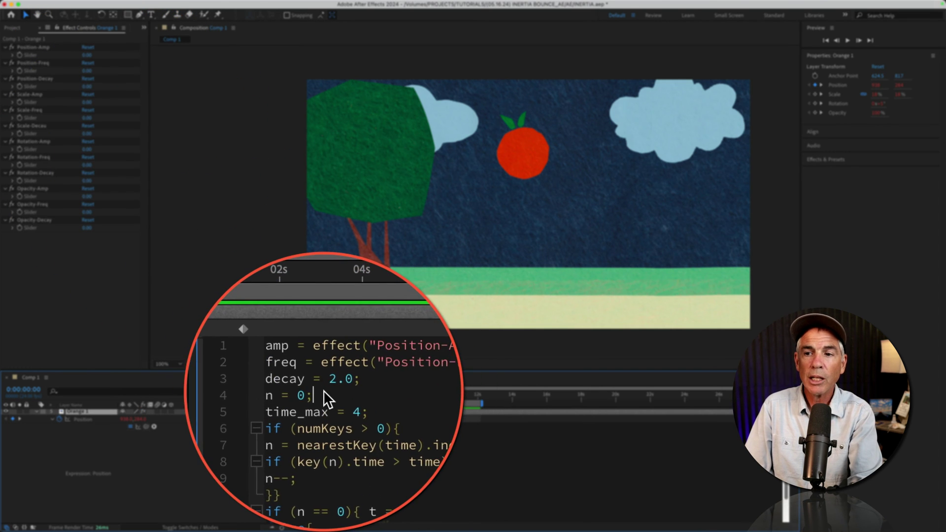
left_click_drag(312, 390, 337, 389)
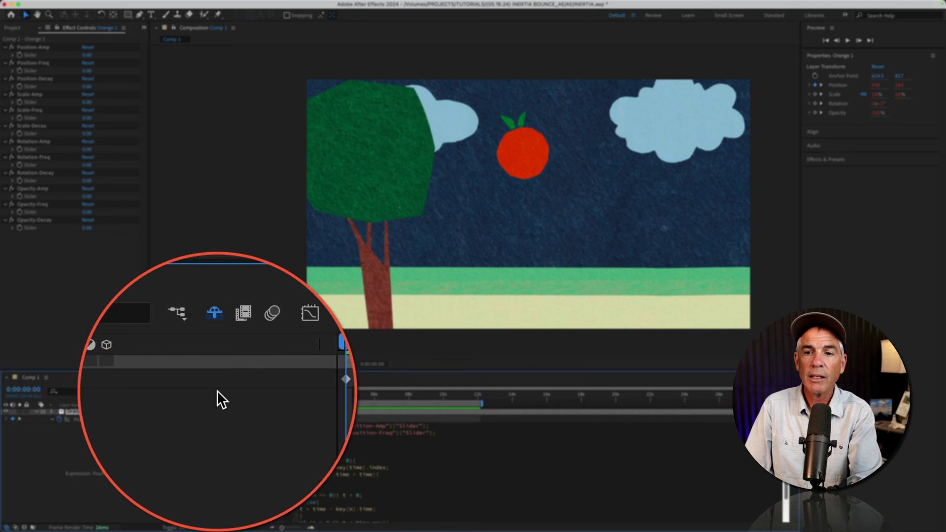
left_click_drag(141, 390, 128, 139)
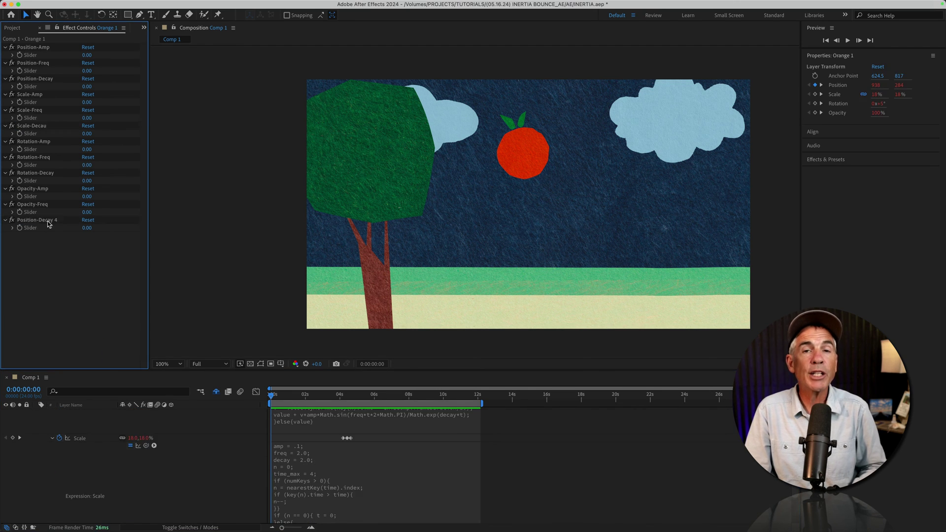
left_click_drag(146, 446, 79, 249)
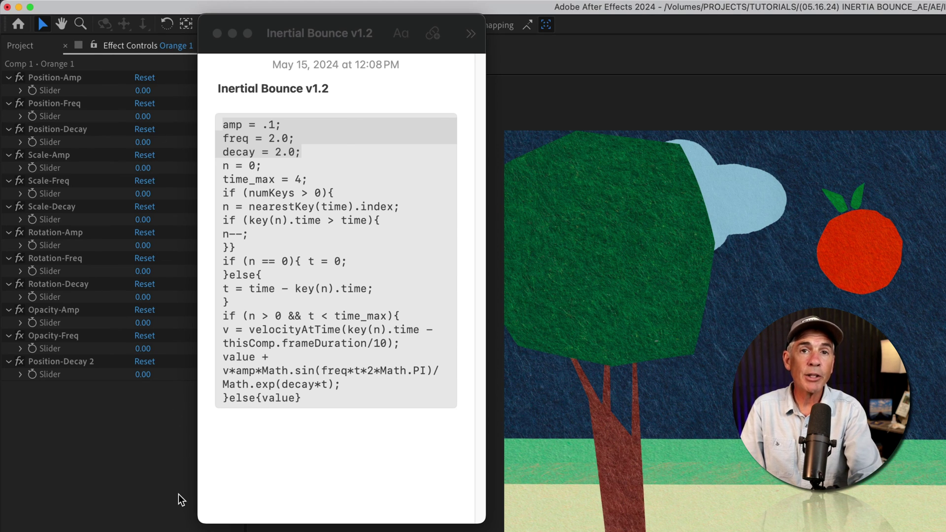
- Preview the bounce animation and check the Inertial Bounce notes for the default slider values
key("space")
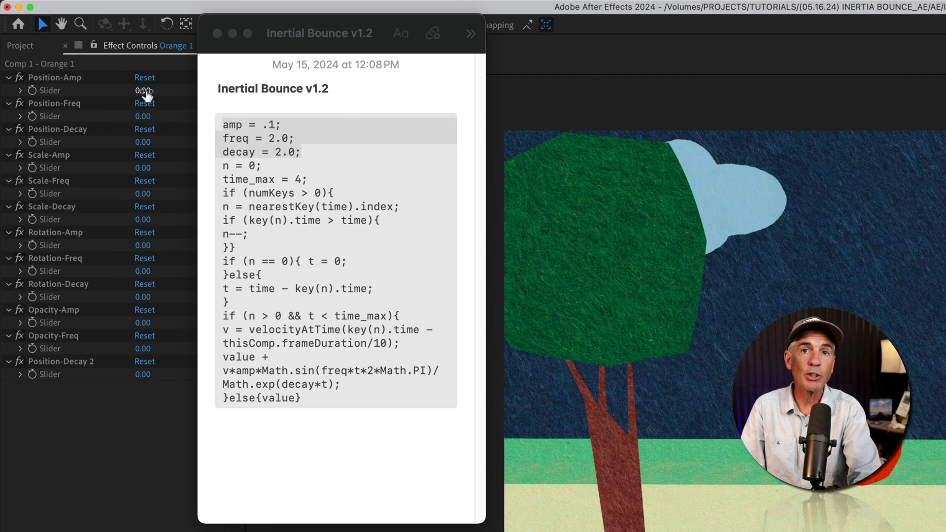
left_click(312, 153)
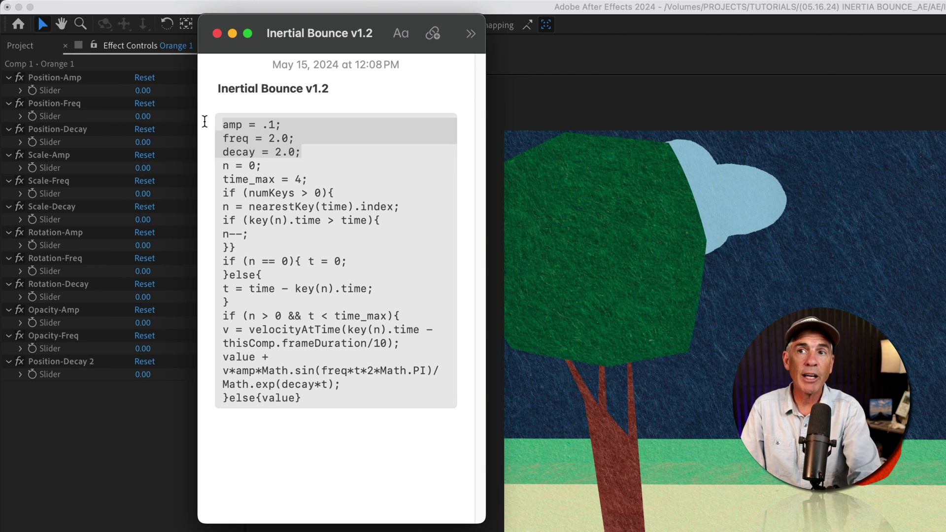
left_click(141, 91)
- Set Position-Amp to .1, Position-Freq and Decay to 2, Scale-Amp to .1, and Scale-Freq to 2
left_click(140, 90)
type(".1")
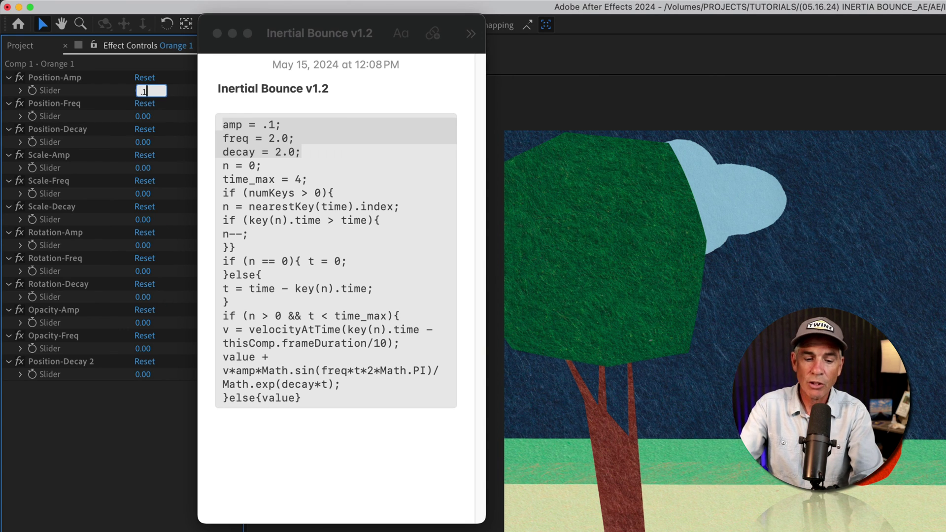
key("Tab")
type("2")
key("Tab")
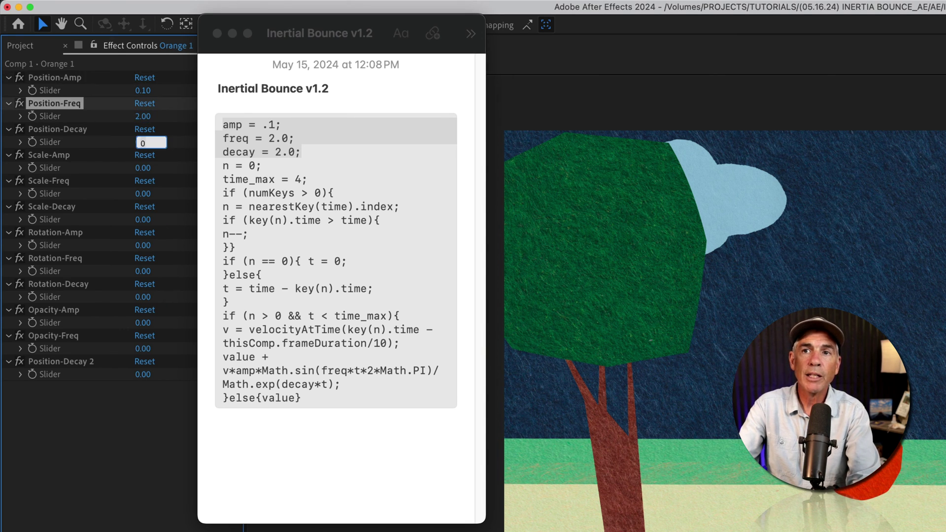
type("2")
key("Tab")
type(".1")
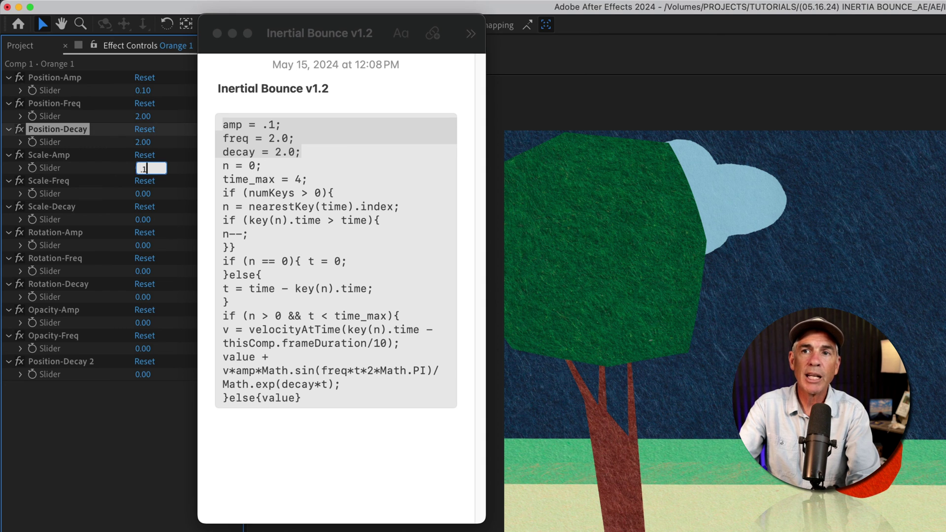
key("Tab")
type("2")
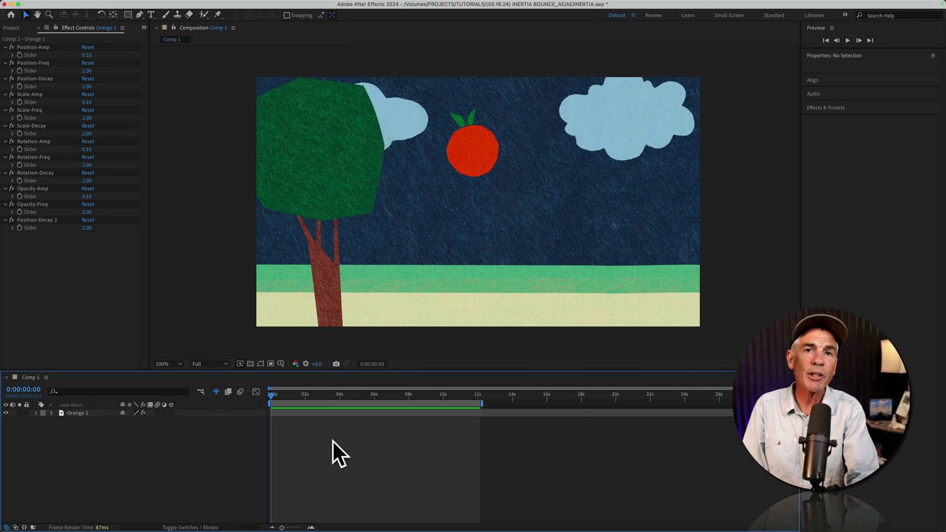
- With Orange 1 selected, maximize the composition view to fill the window and magnify it
left_click(77, 414)
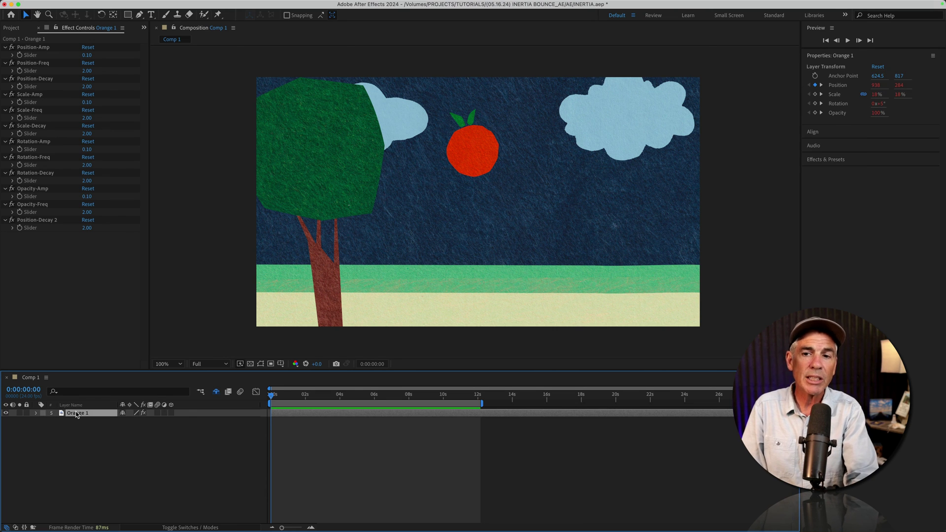
left_click(88, 55)
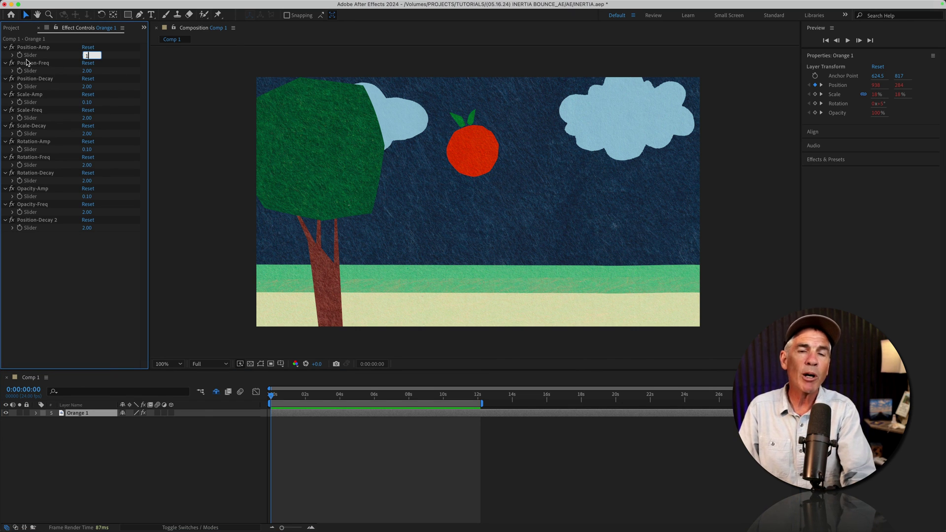
key("grave")
key("period")
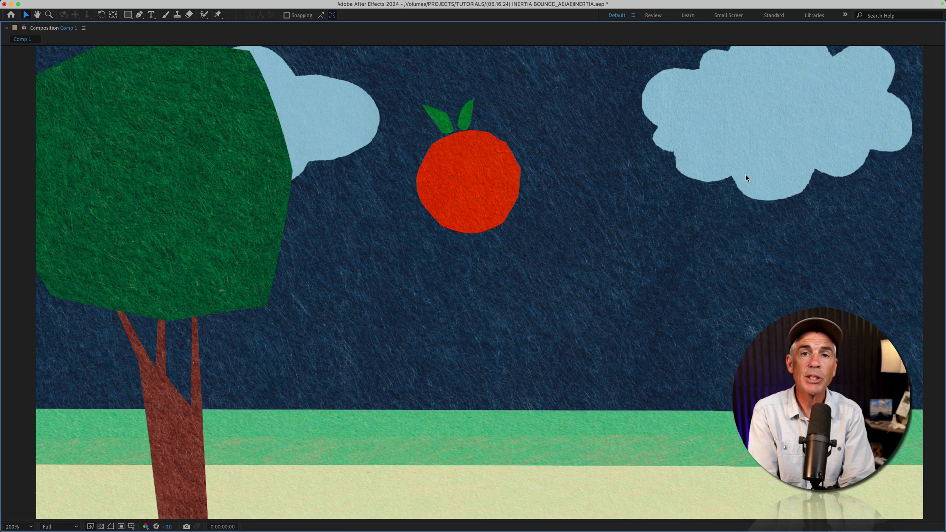
- Play back the orange falling toward the grass with its bounce
key("space")
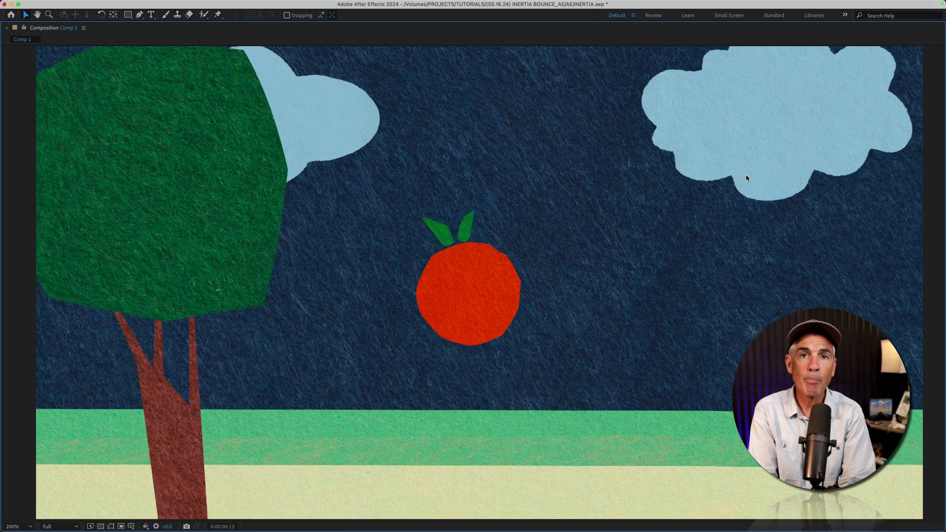